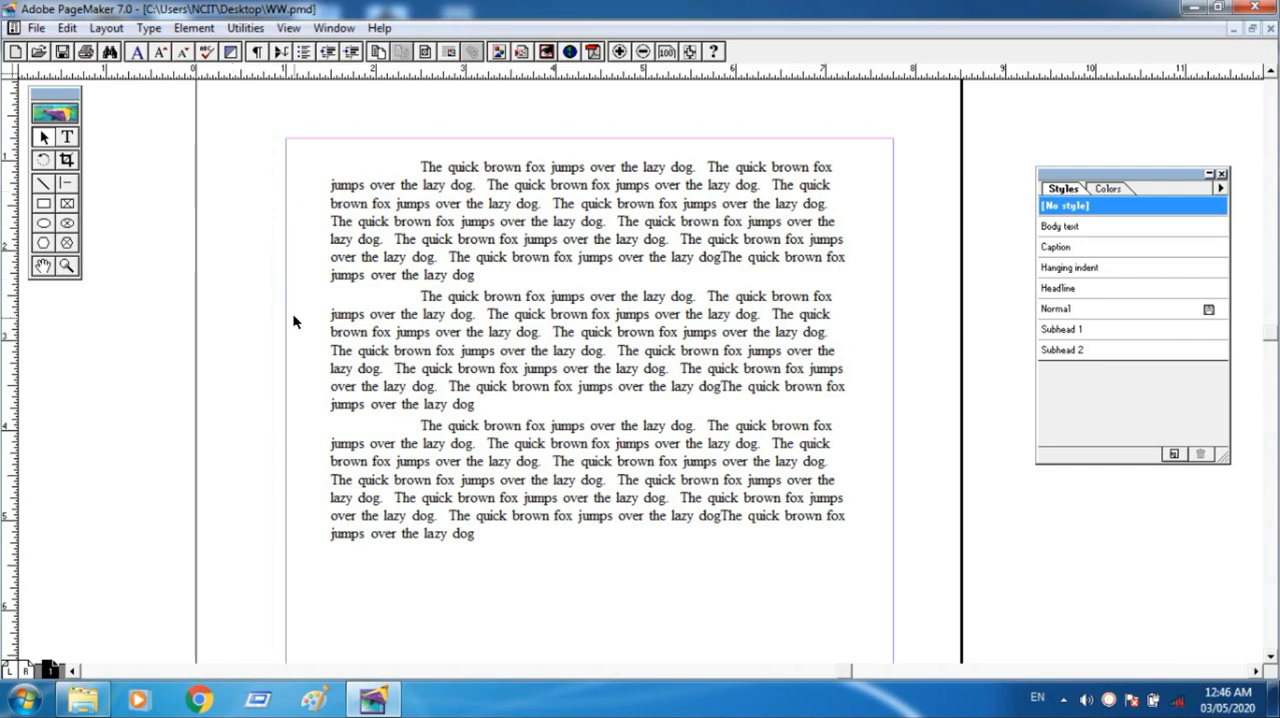
Insert 10 pages after the current page, using the Document Master.
left_click(117, 30)
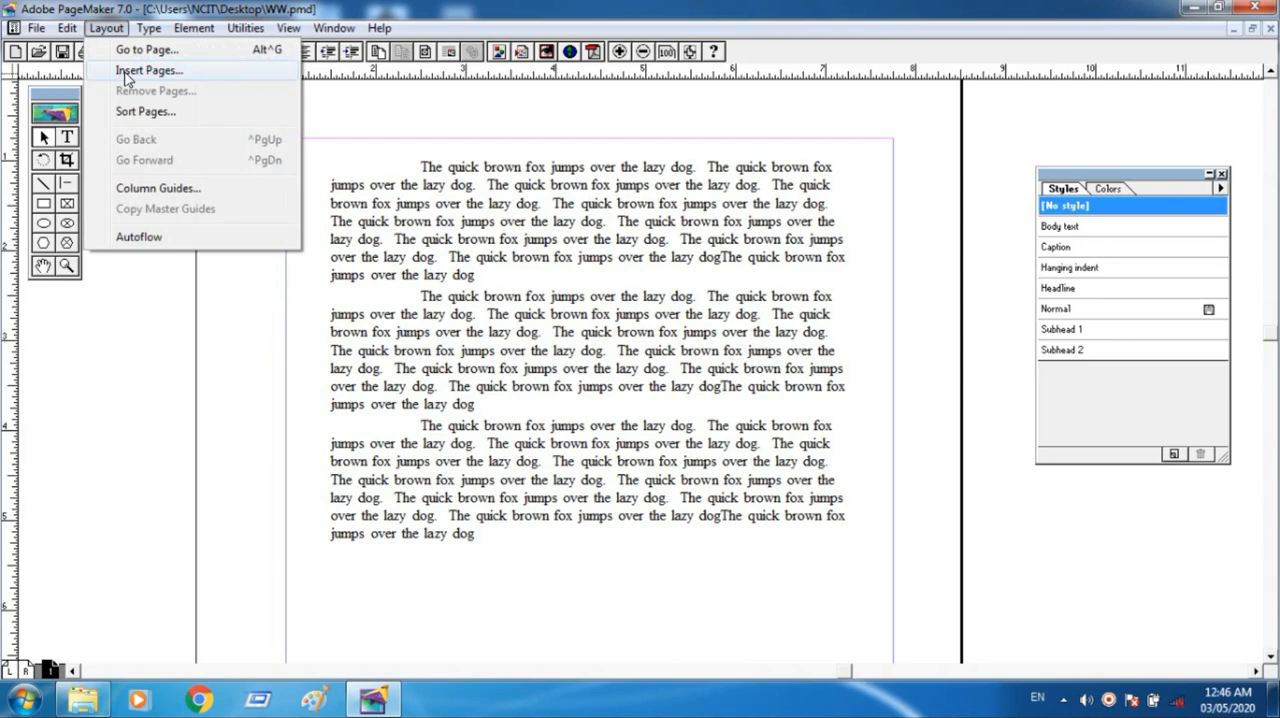
left_click(195, 77)
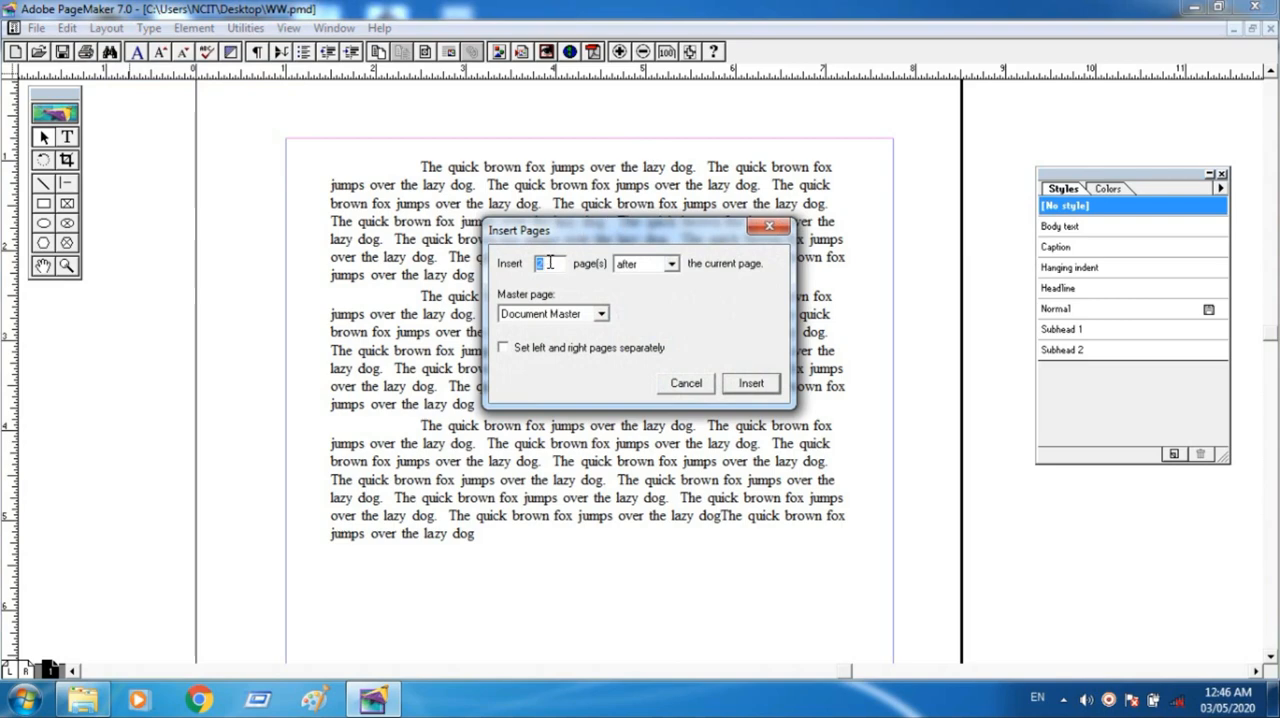
type("10")
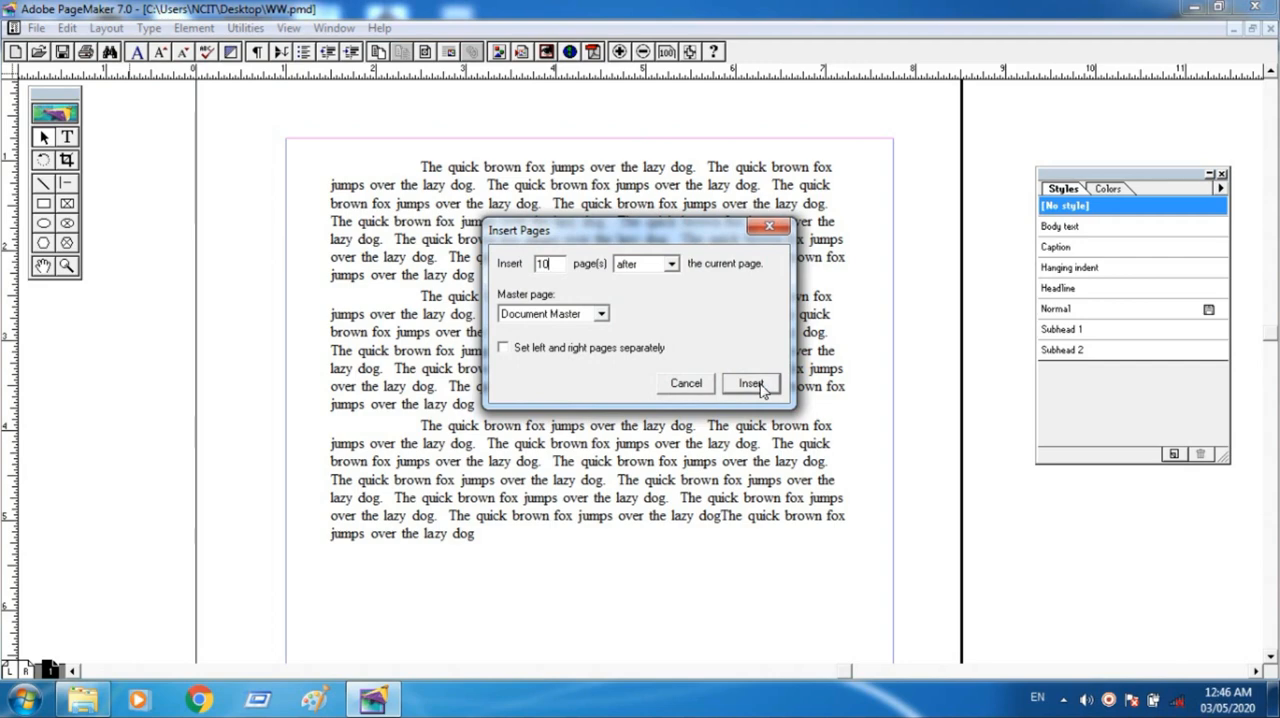
left_click(751, 384)
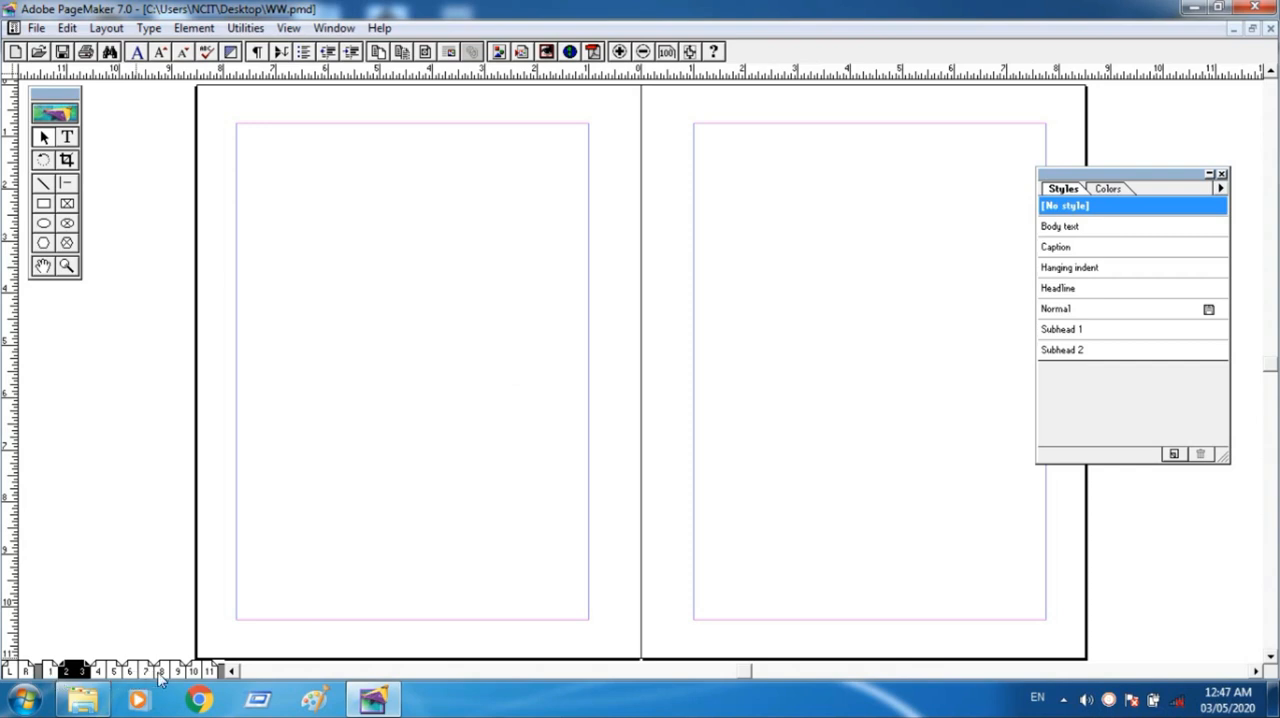
View page 1 and the left and right master pages.
left_click(50, 669)
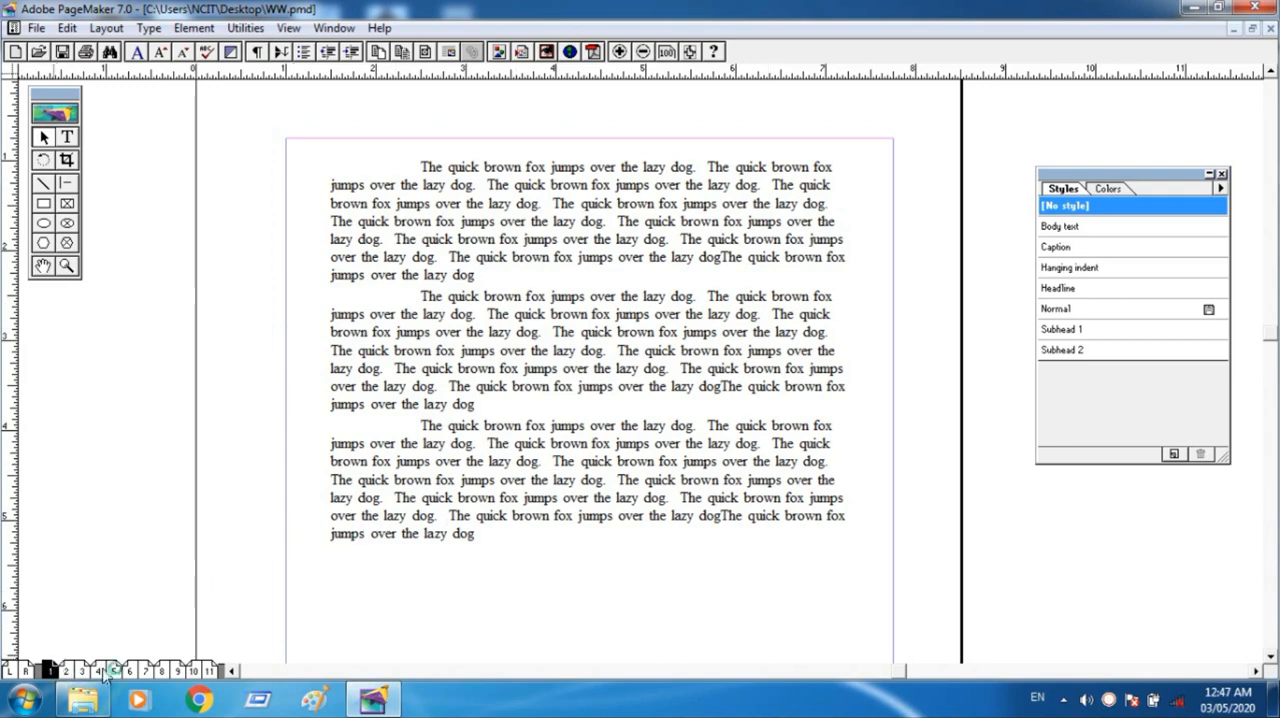
left_click(15, 672)
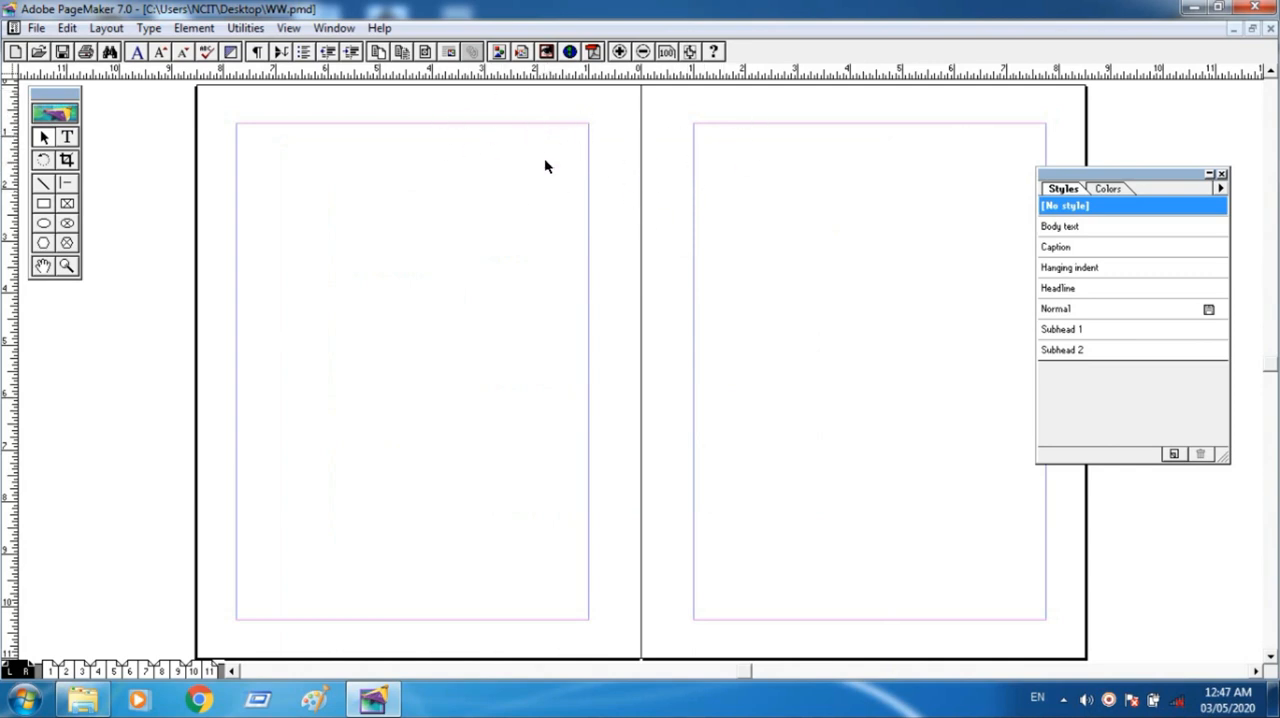
left_click(52, 671)
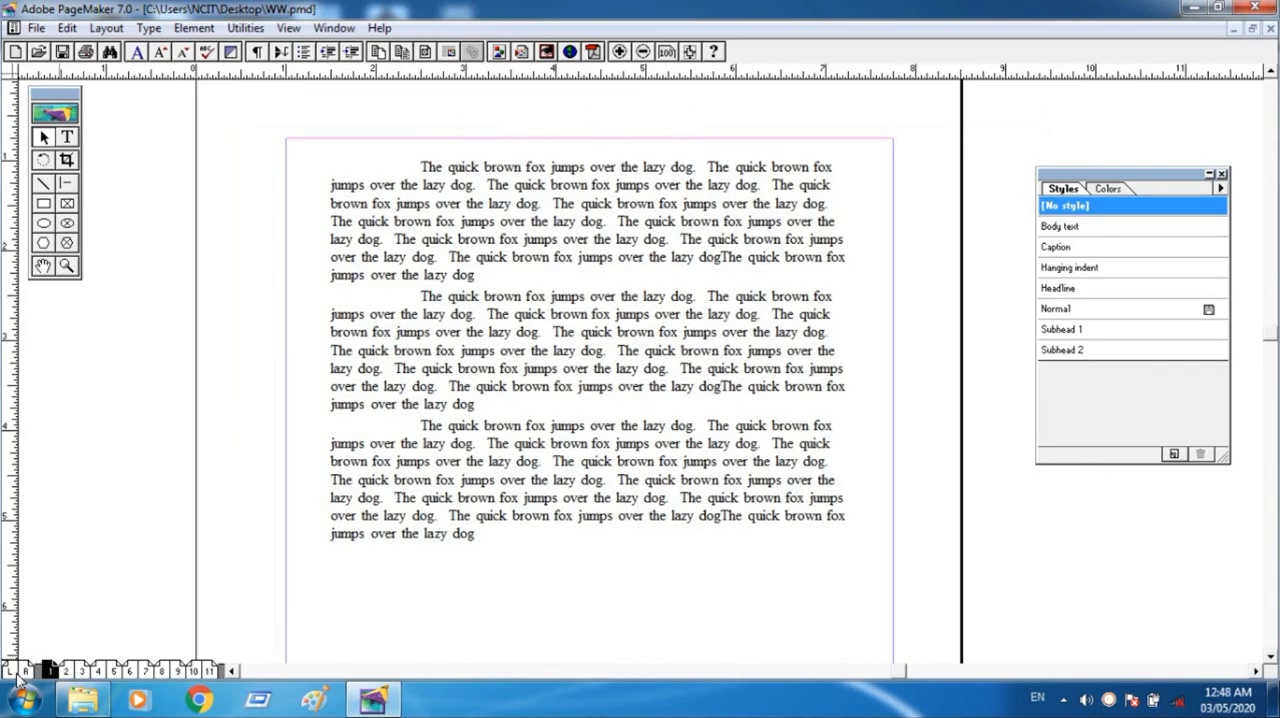
On the left master page, add an automatic page-number marker (LM) at size 18 above the top margin, near its right end.
left_click(18, 674)
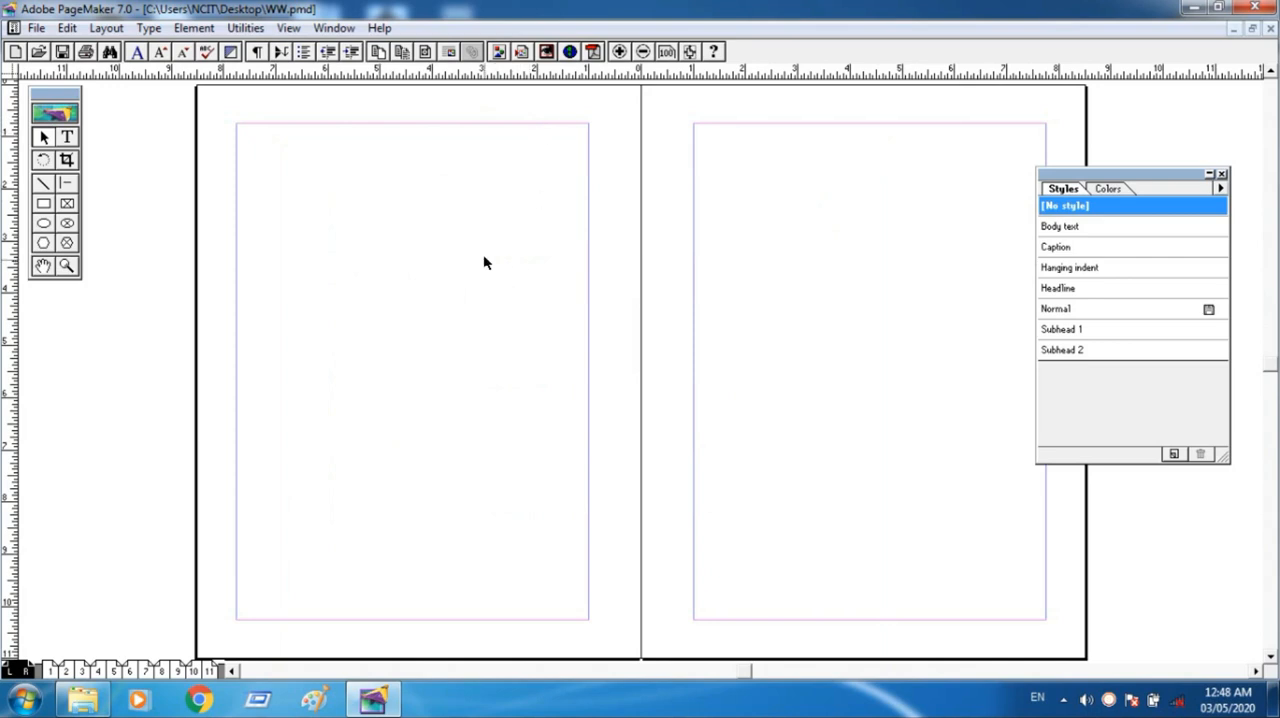
left_click(68, 139)
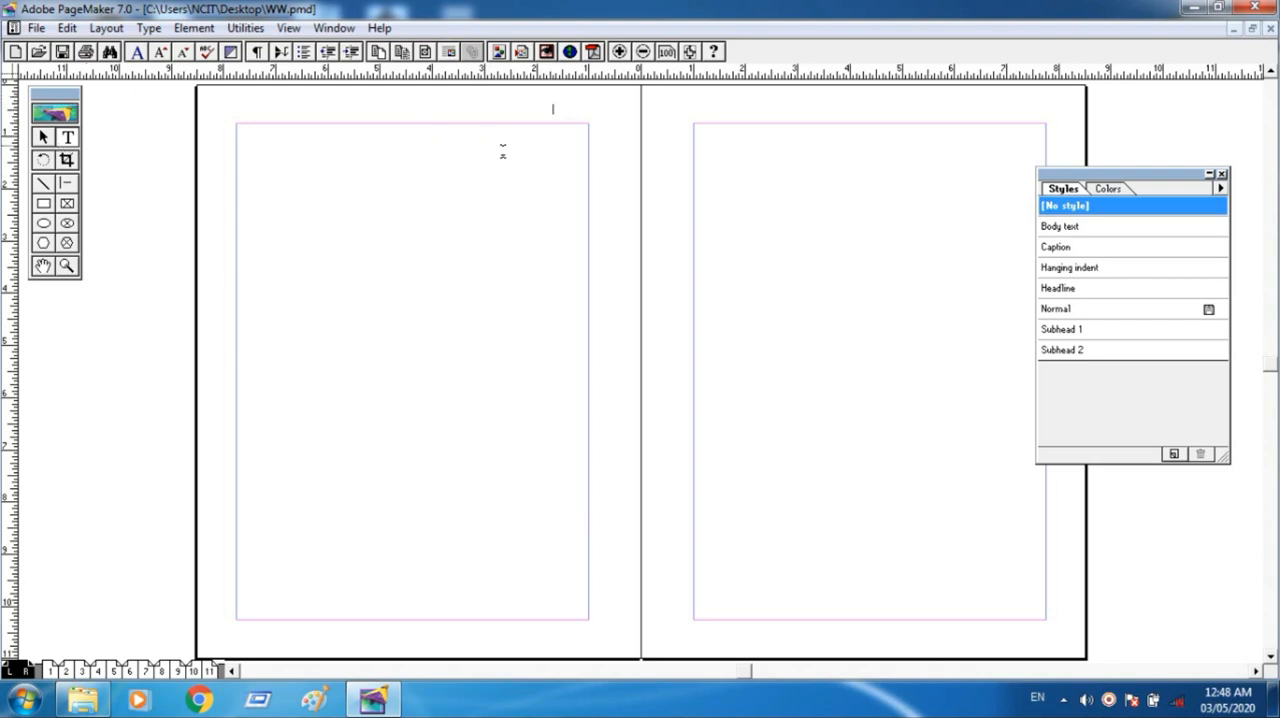
left_click(153, 30)
mouse_move(175, 72)
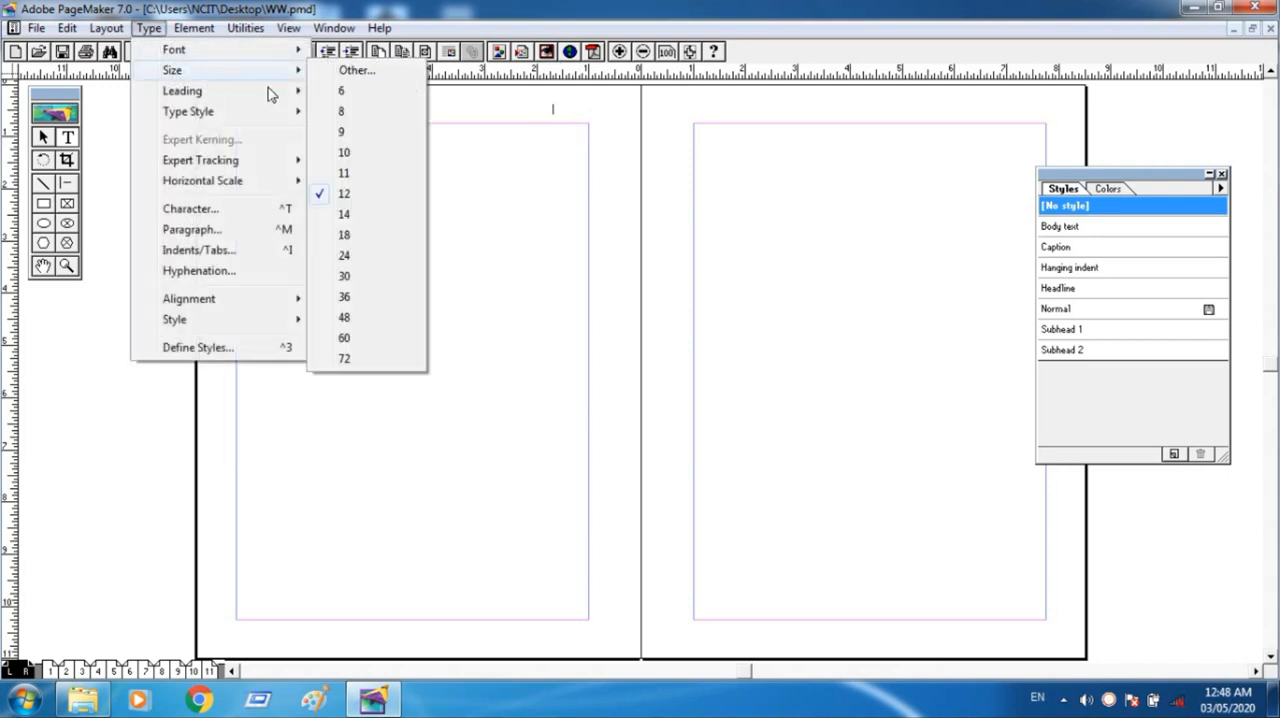
left_click(356, 236)
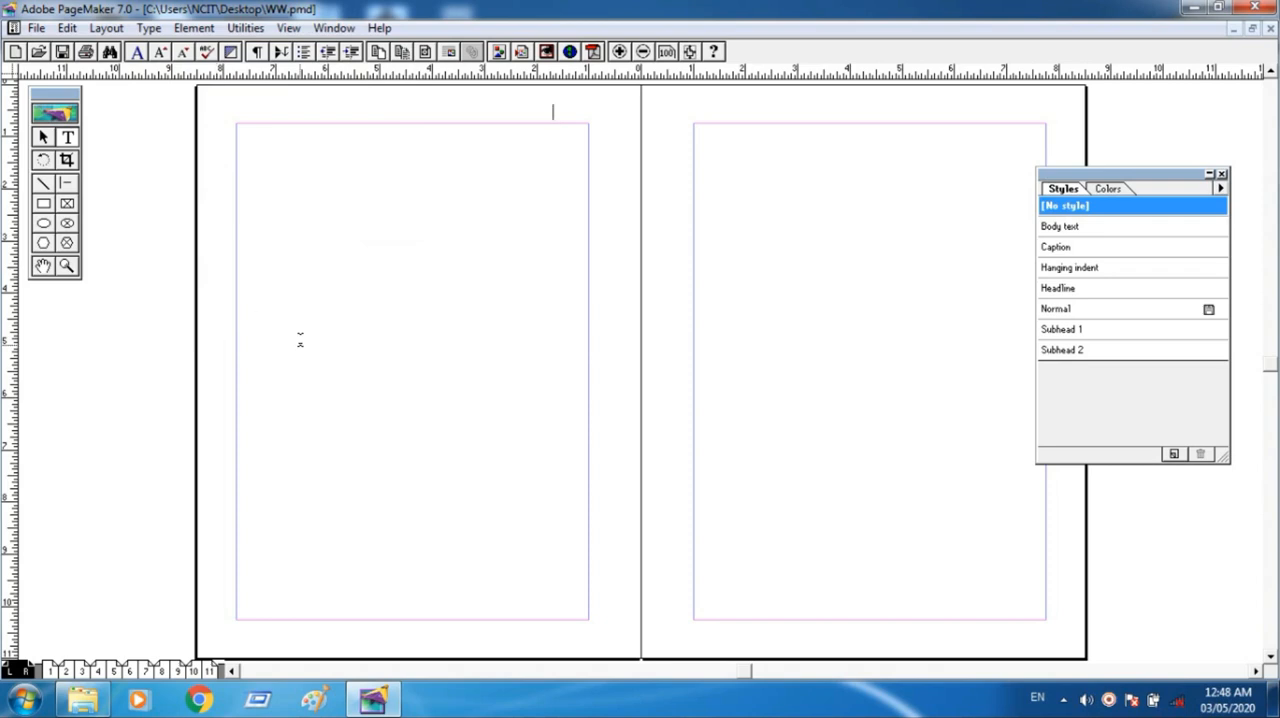
type("LM")
Add a matching automatic page-number marker (RM) at size 18 above the right master page's top margin.
left_click(150, 28)
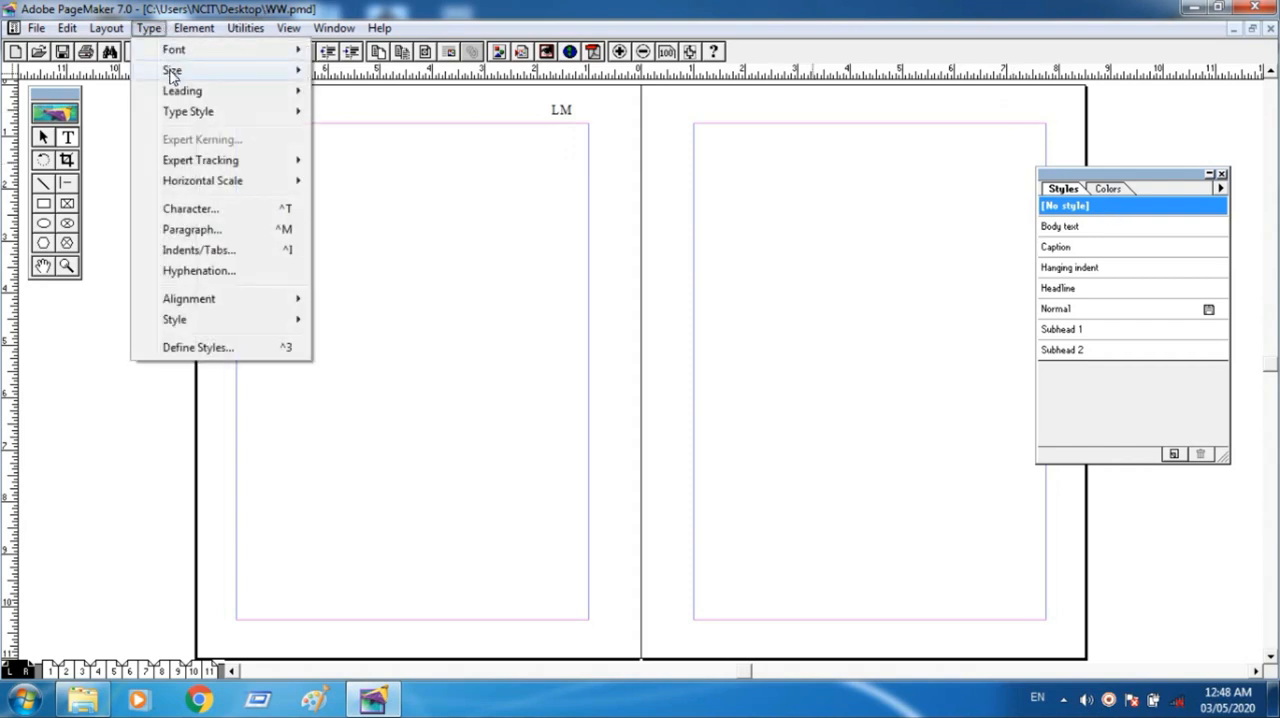
mouse_move(172, 70)
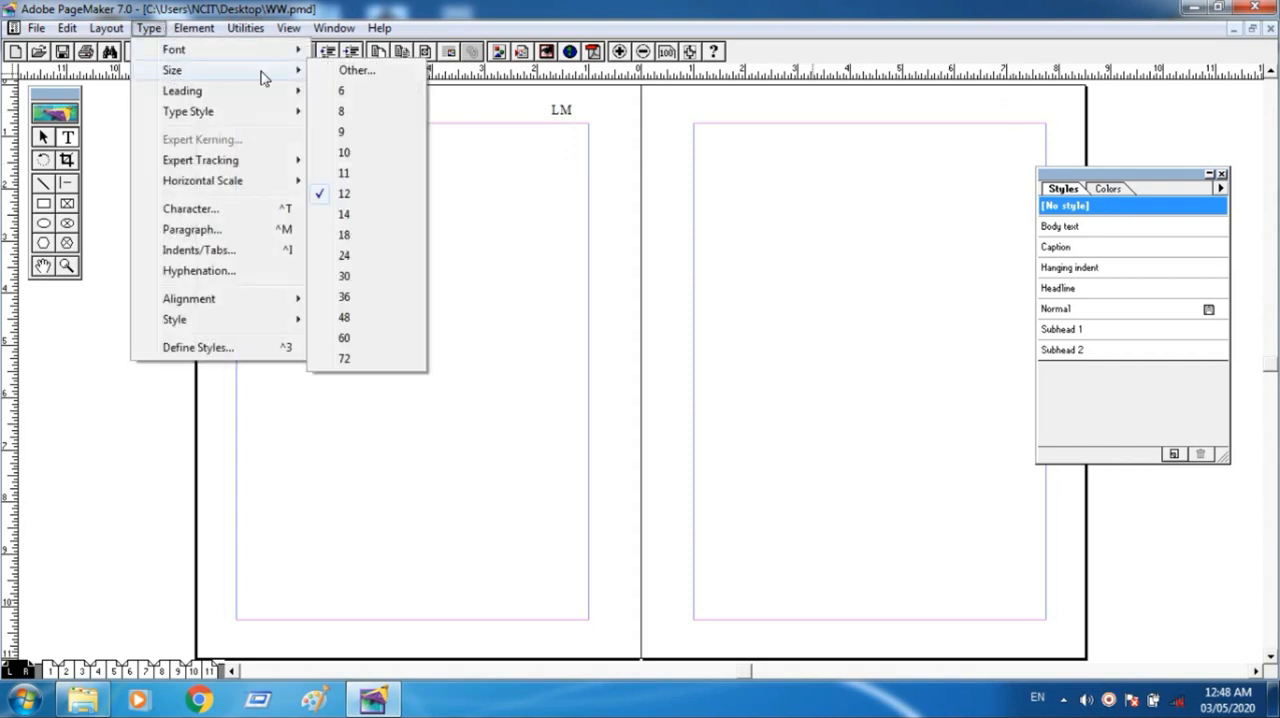
left_click(344, 234)
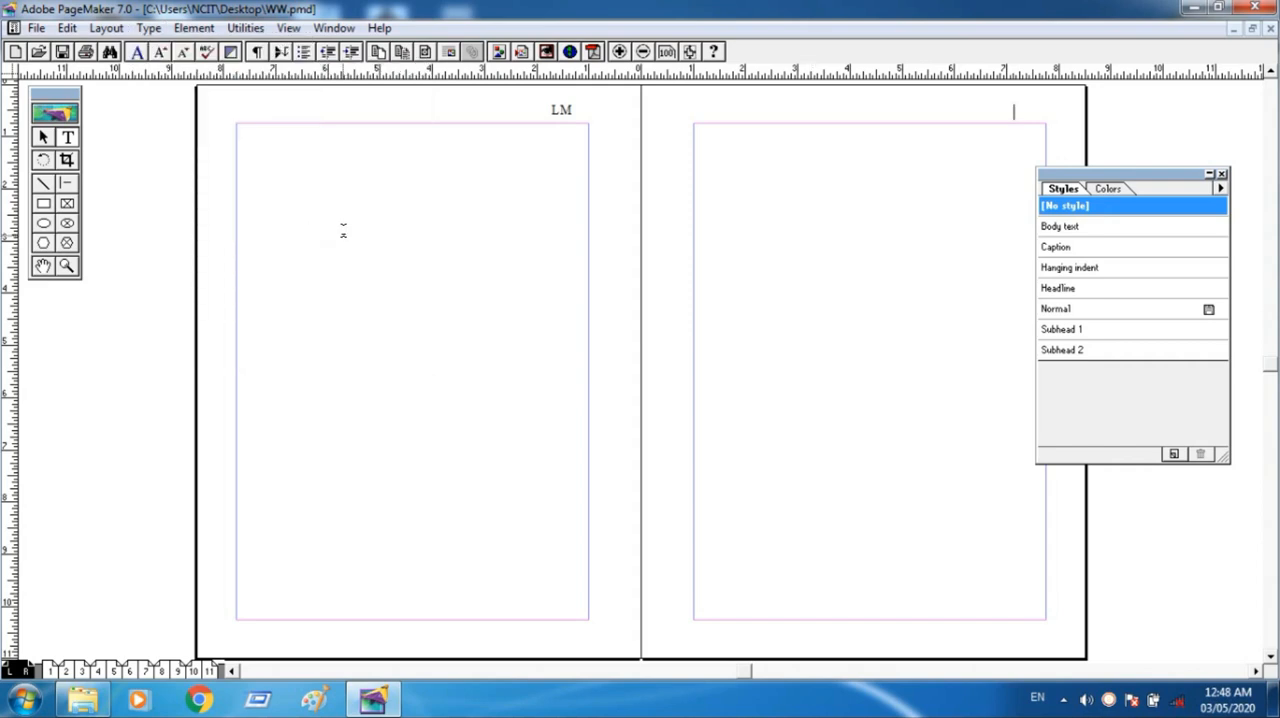
type("RM")
Check the page numbering on page 1 and on spreads 2–3, 8–9 and 4–5.
left_click(48, 671)
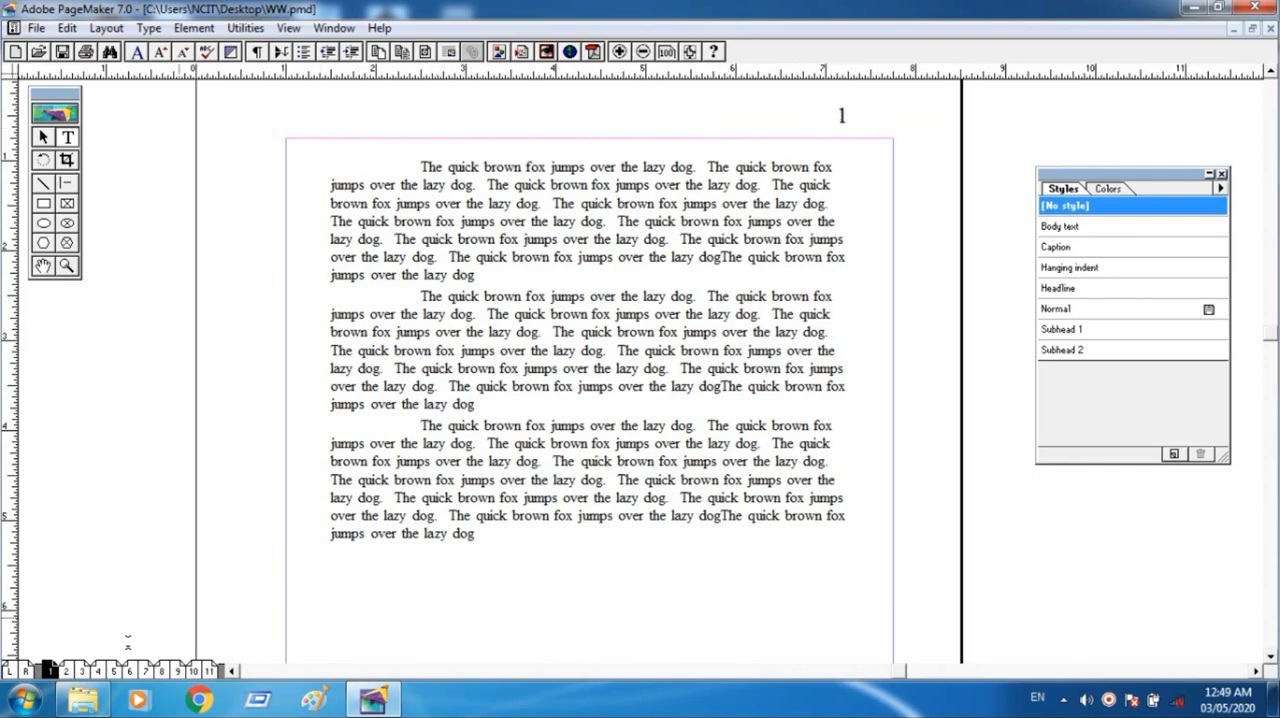
left_click(68, 672)
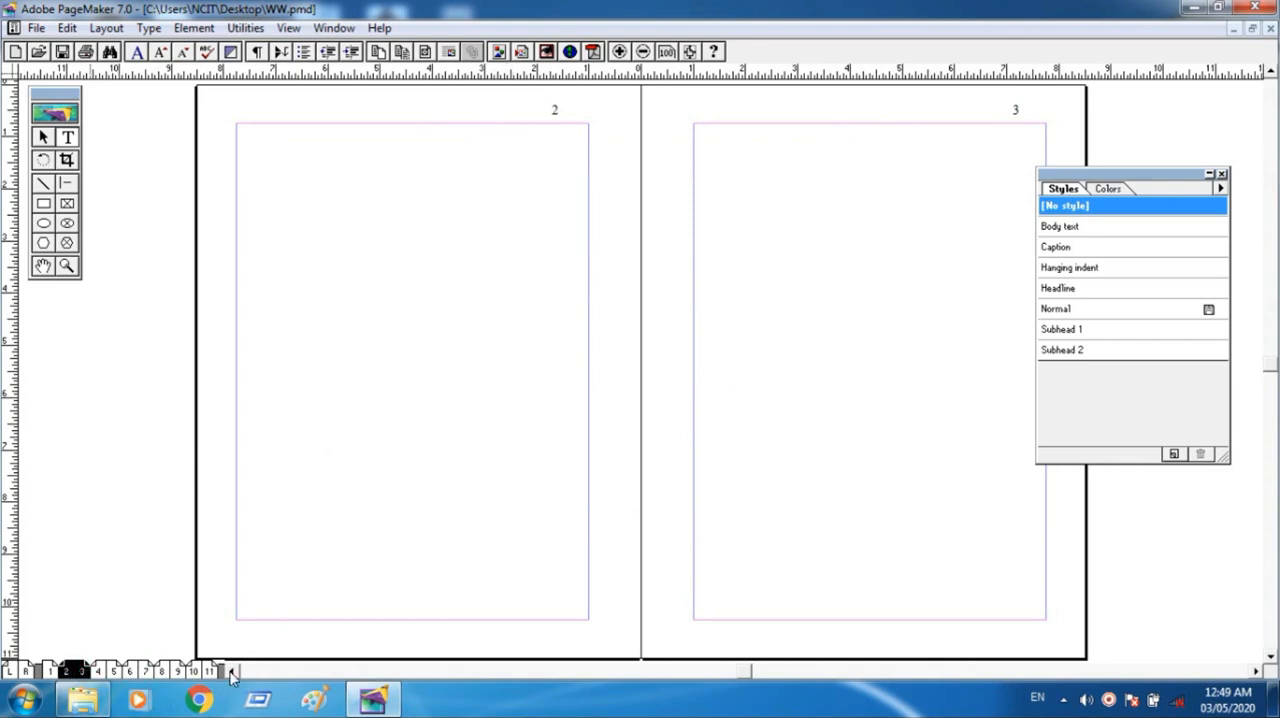
left_click(161, 672)
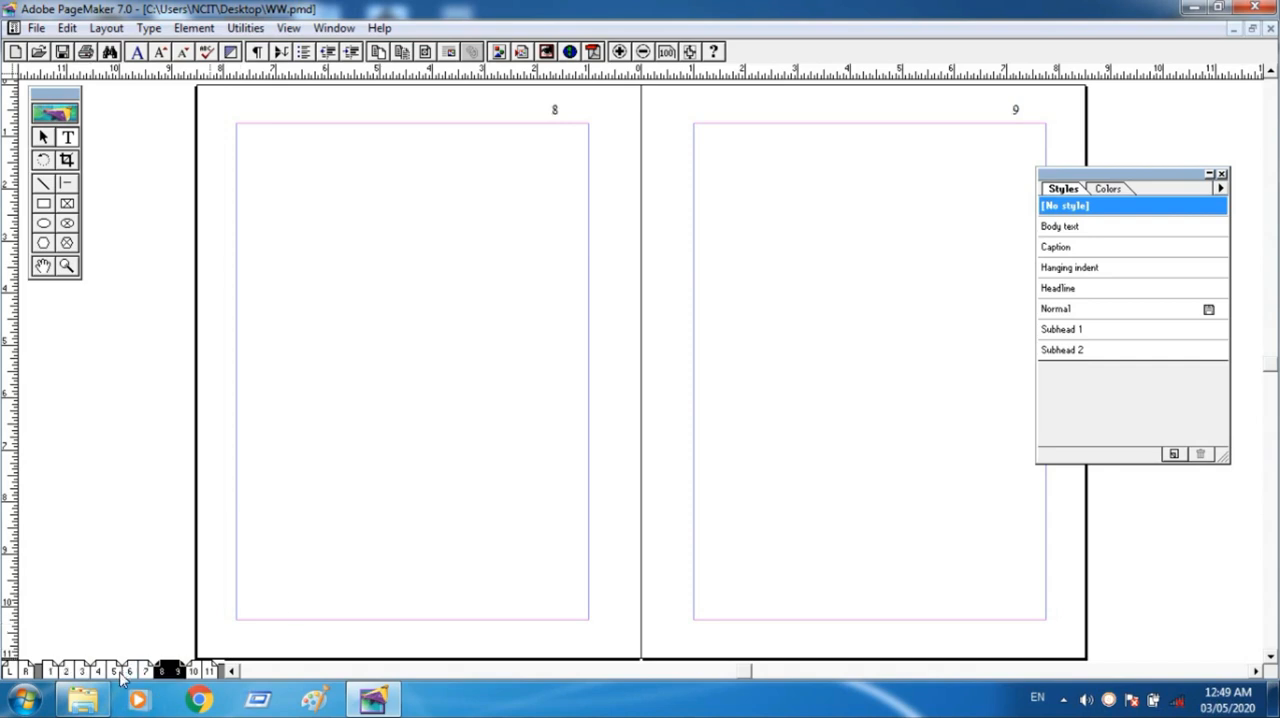
left_click(116, 672)
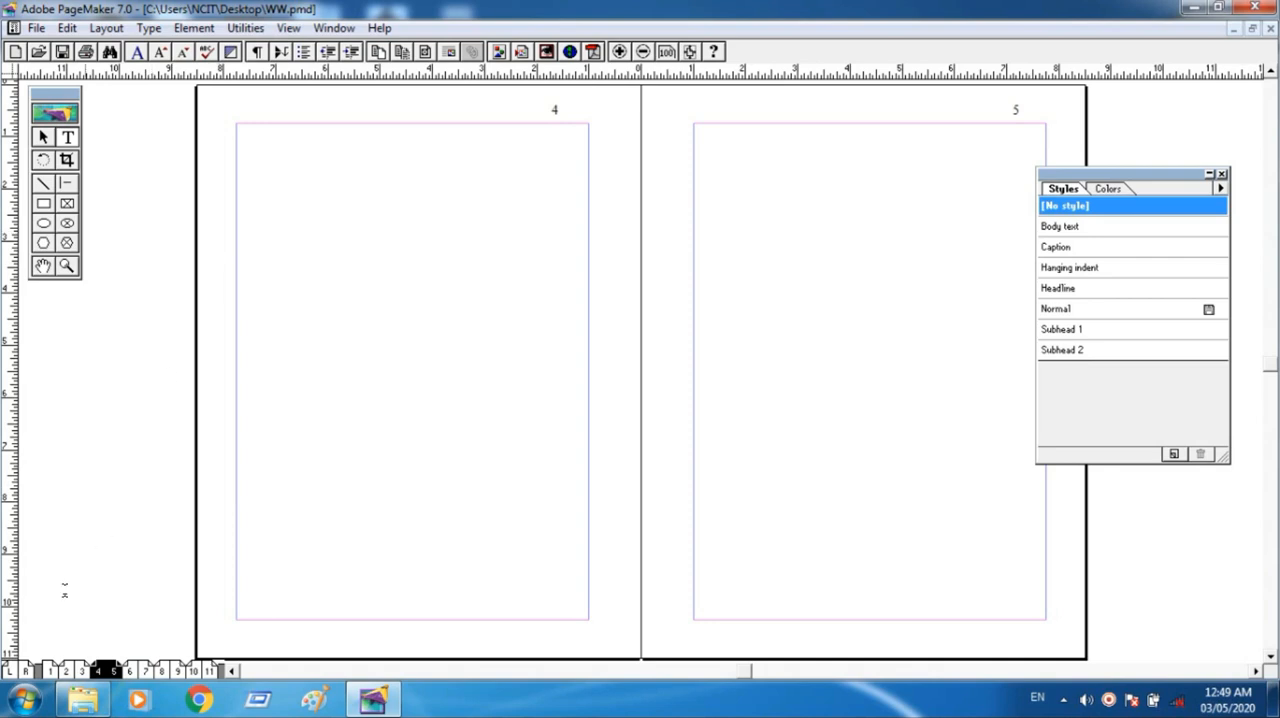
On the left master page, add the text "PAGE NO" at size 18 in front of the LM marker.
left_click(22, 672)
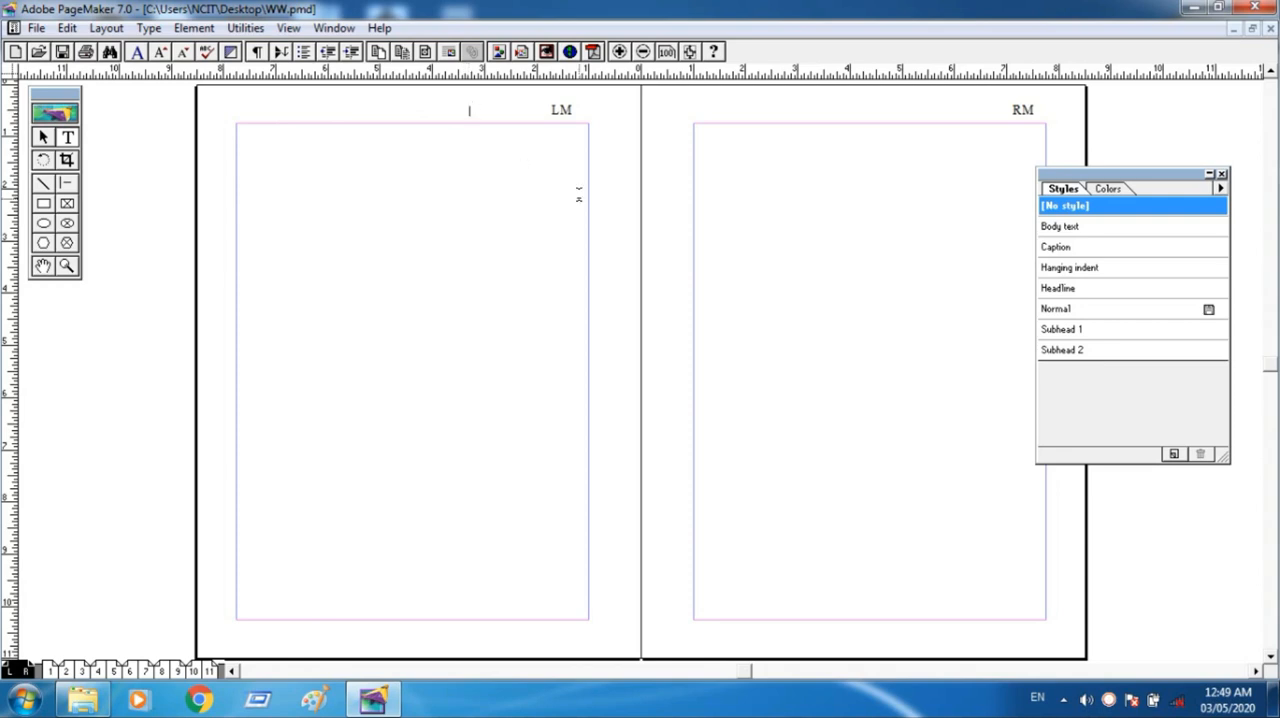
left_click(148, 28)
mouse_move(178, 72)
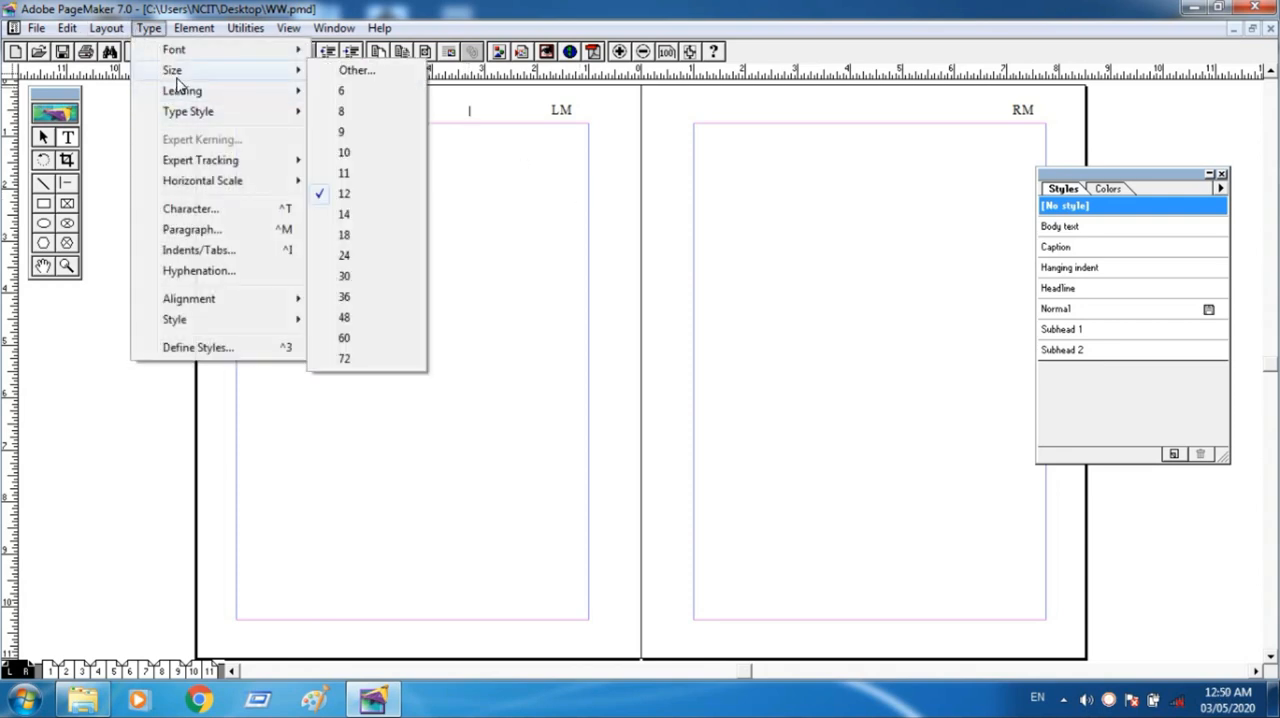
left_click(346, 233)
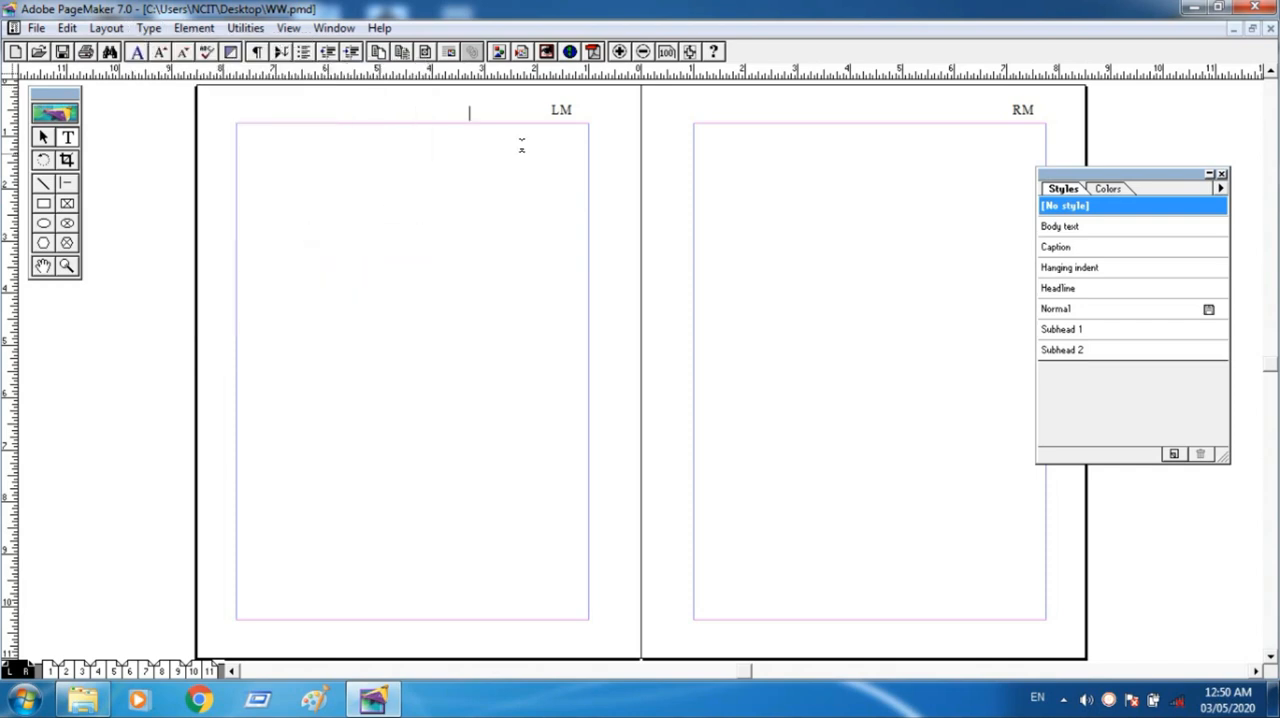
type("AGE NO")
Move the left master page's PAGE NO text closer to the LM marker and align it to the same line.
left_click(44, 140)
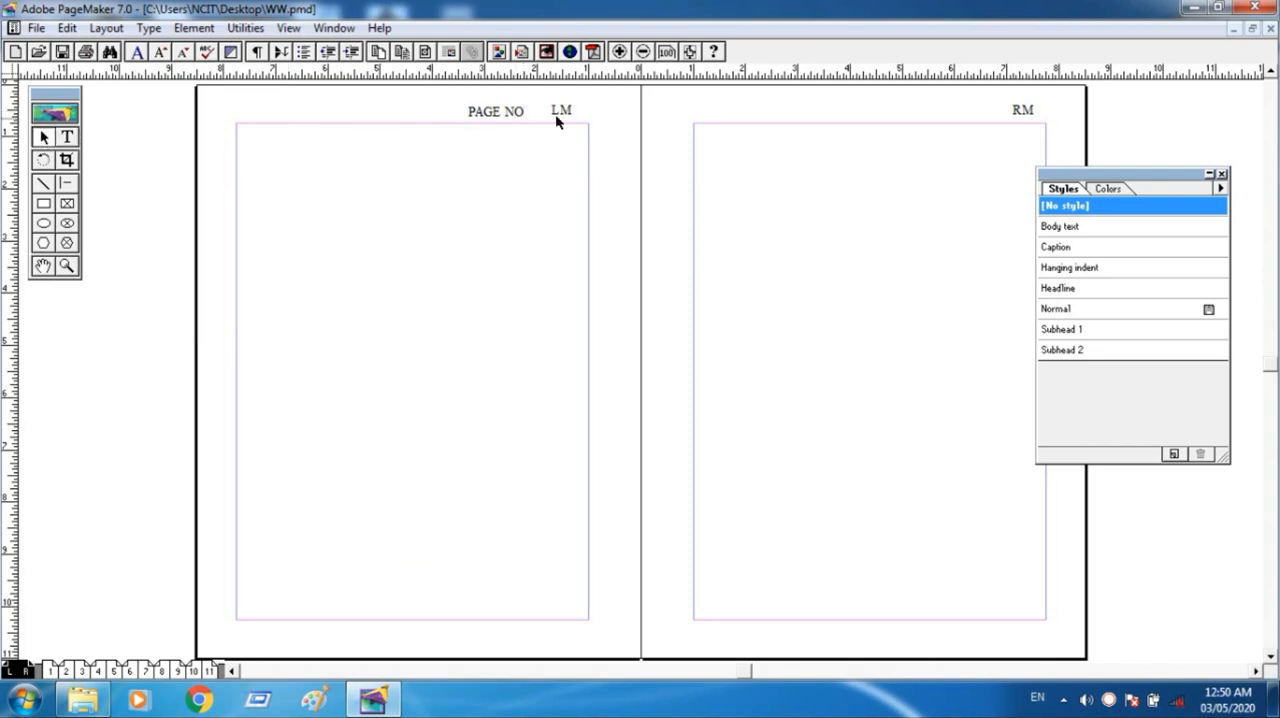
left_click(508, 117)
left_click_drag(513, 115, 522, 112)
left_click(520, 164)
left_click(527, 113)
key("Down")
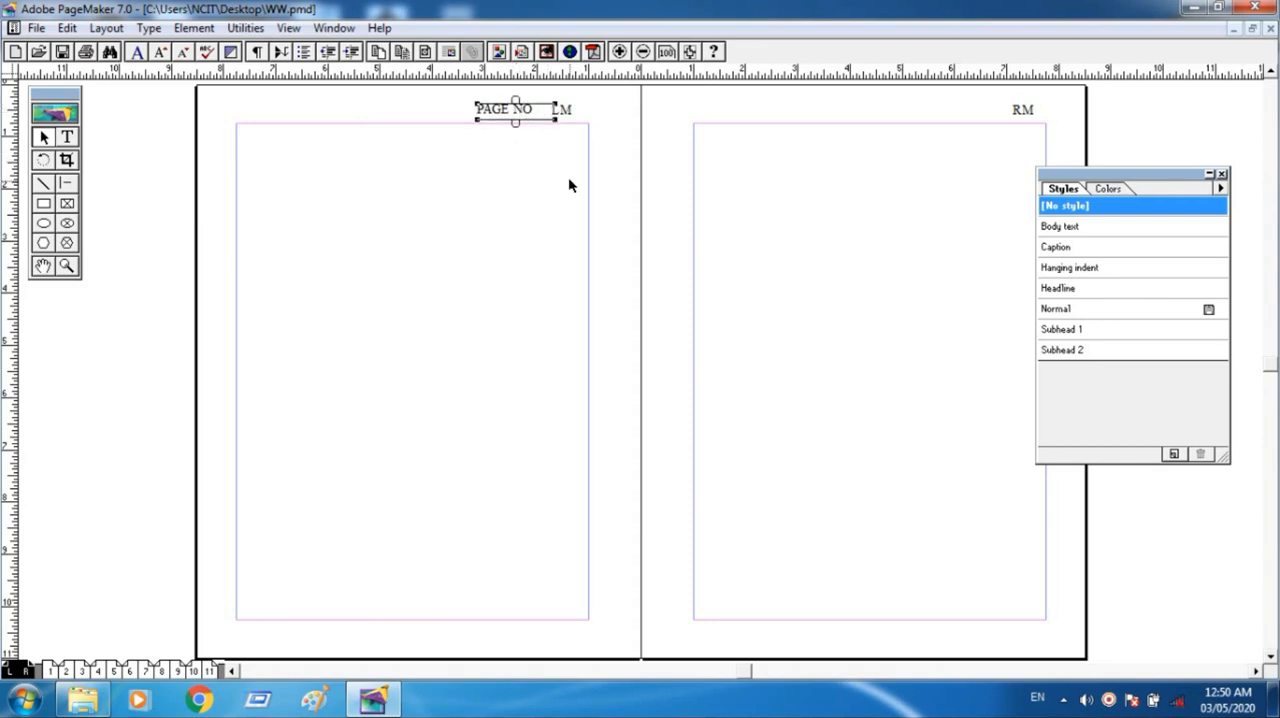
key("Down")
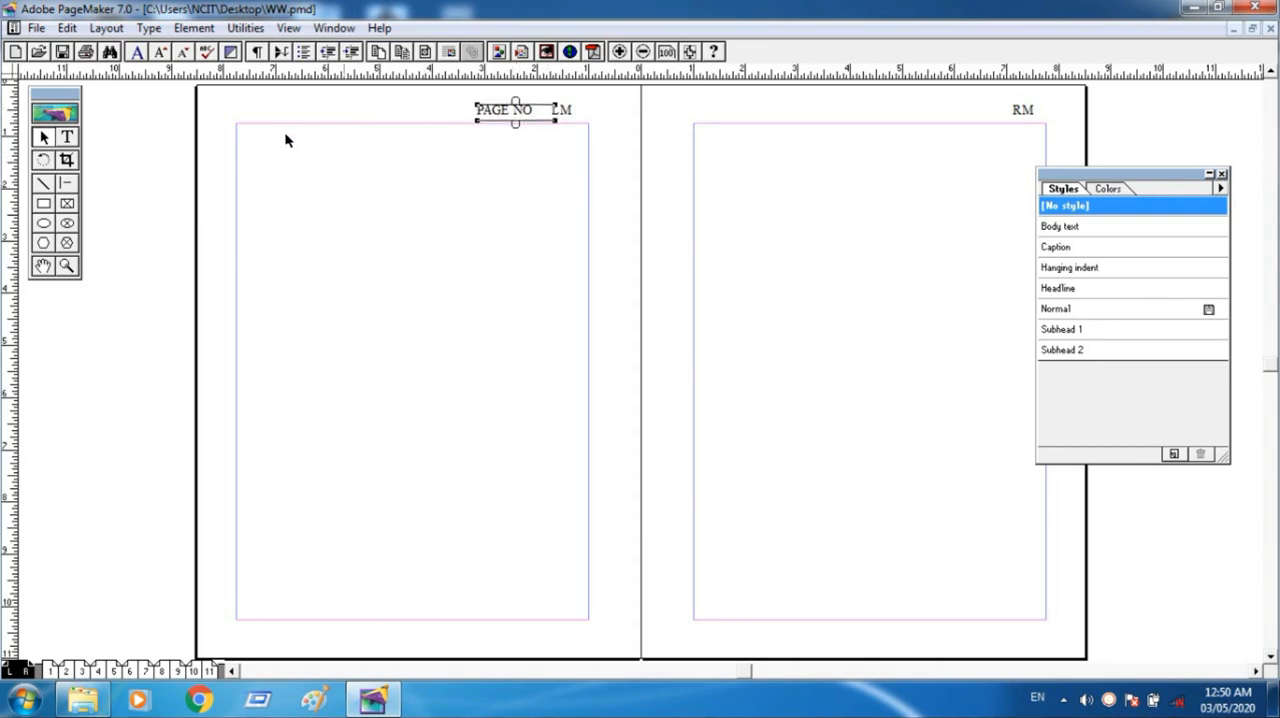
On the right master page, add the text "PAGE NO" at size 18 in front of the RM marker.
left_click(68, 138)
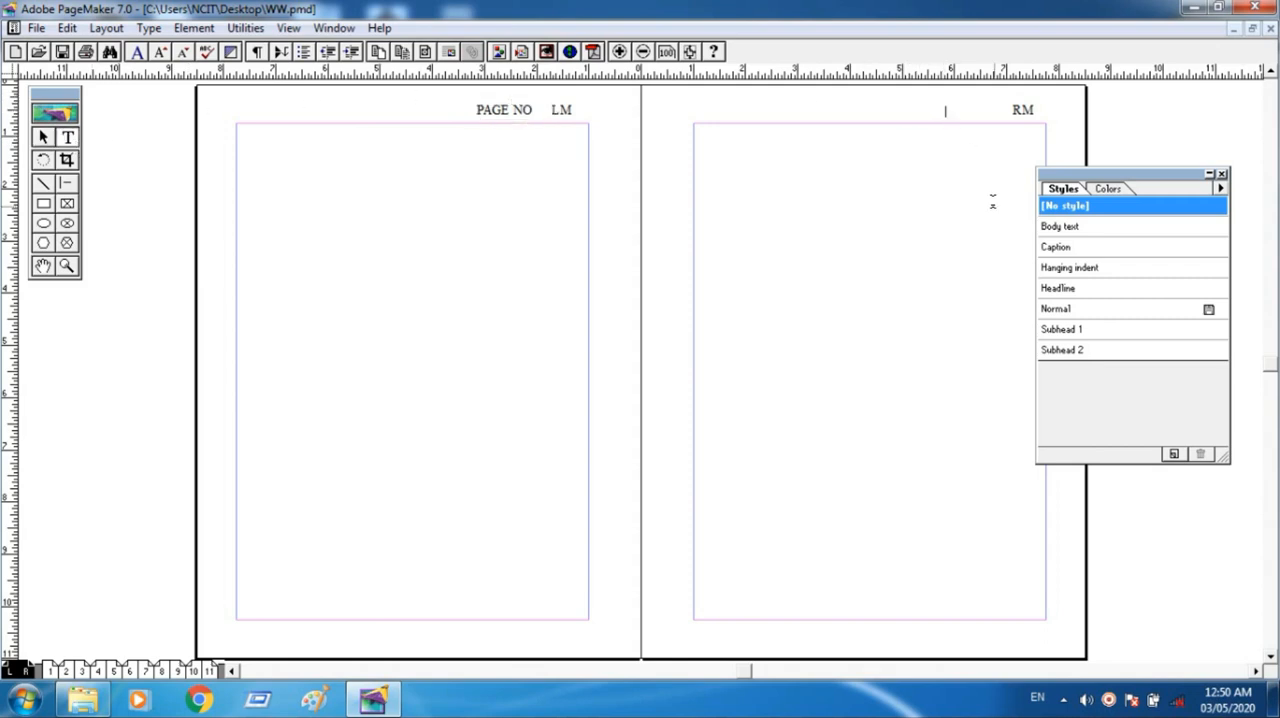
left_click(149, 28)
mouse_move(168, 95)
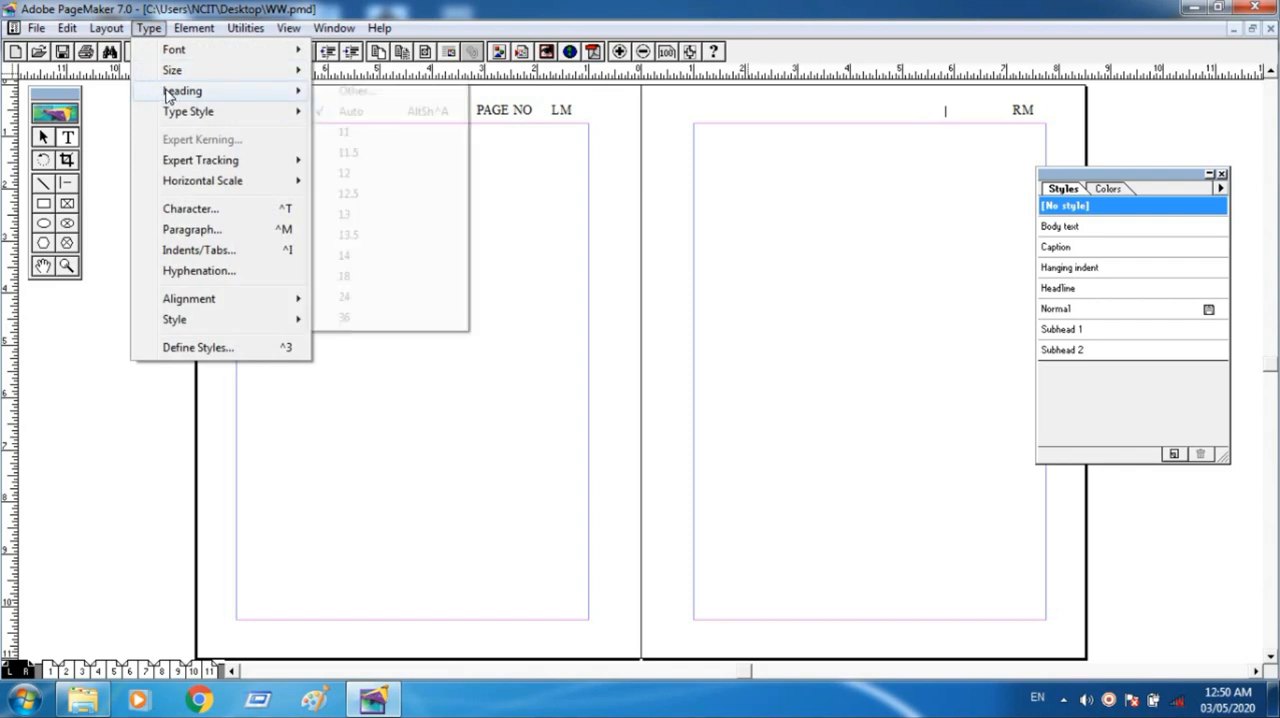
left_click(325, 234)
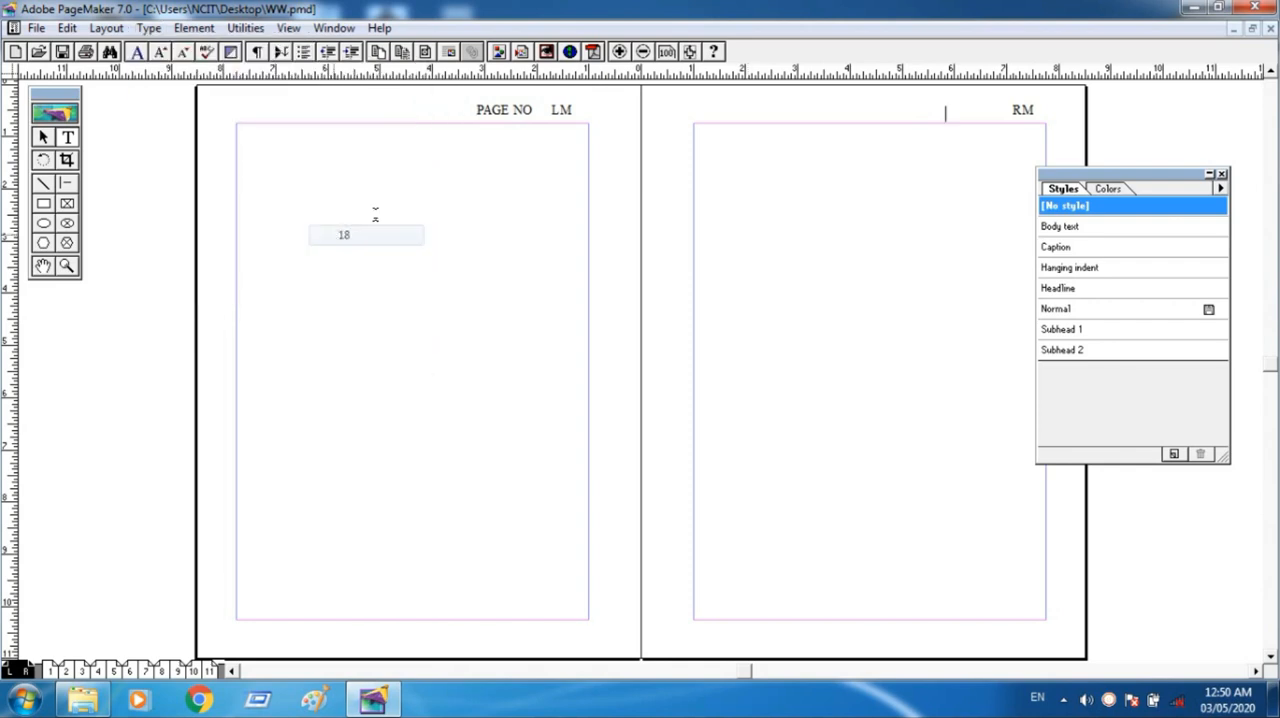
type("PAGE")
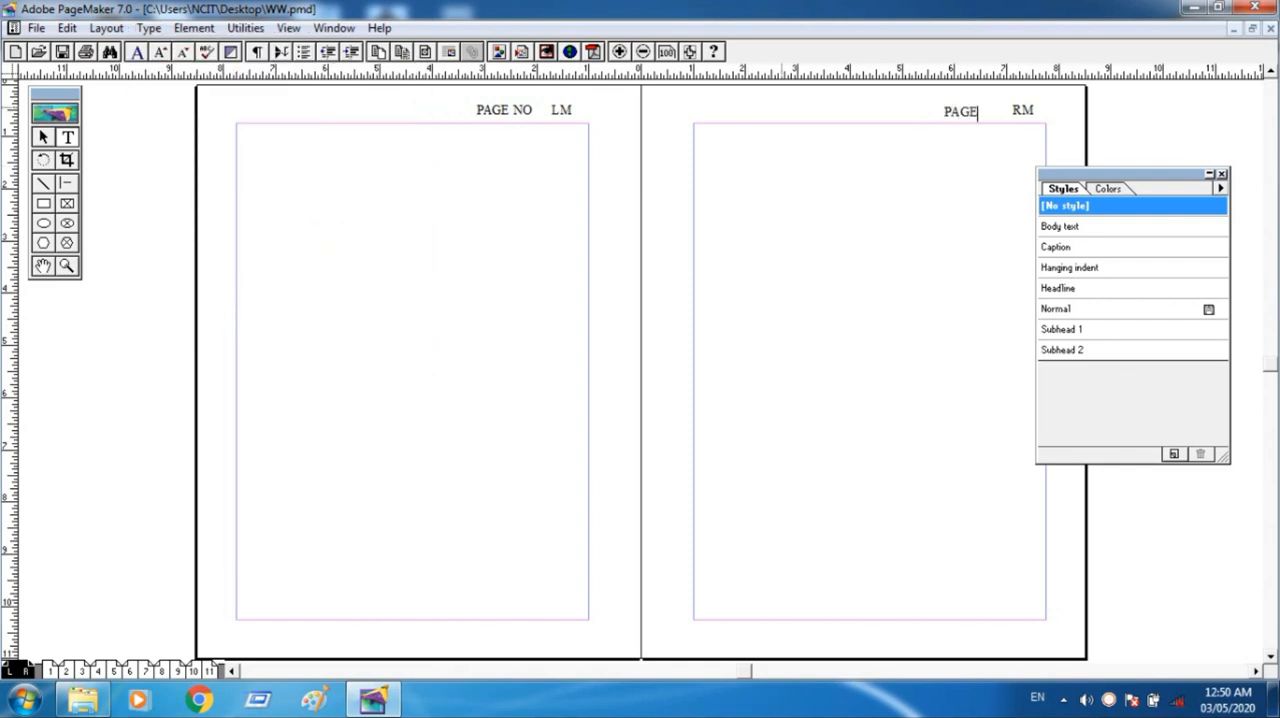
type(" NO")
Nudge the right master page's PAGE NO text slightly up and to the right to align it with the RM marker.
left_click(43, 137)
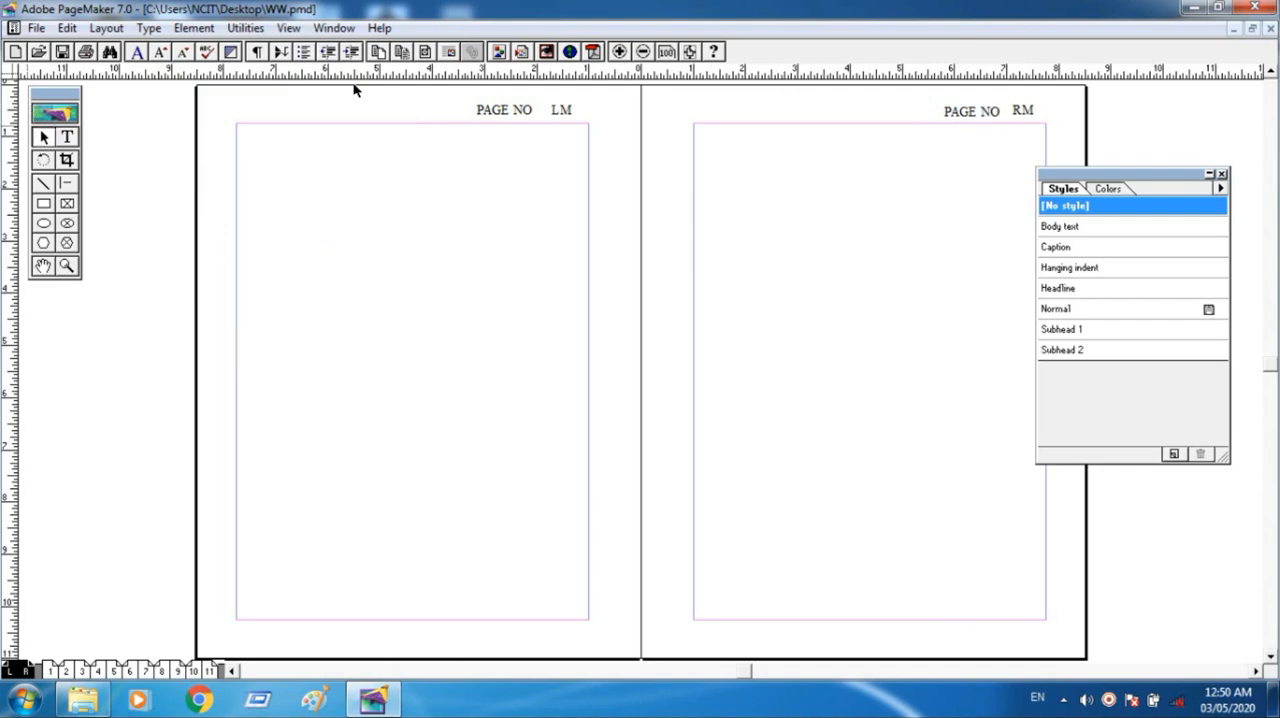
left_click(962, 111)
key("Up")
key("Up")
key("Up")
key("Right")
left_click(949, 167)
Check the PAGE NO labels and numbers on page 1 and on spreads 2–3, 4–5 and 10–11.
left_click(52, 671)
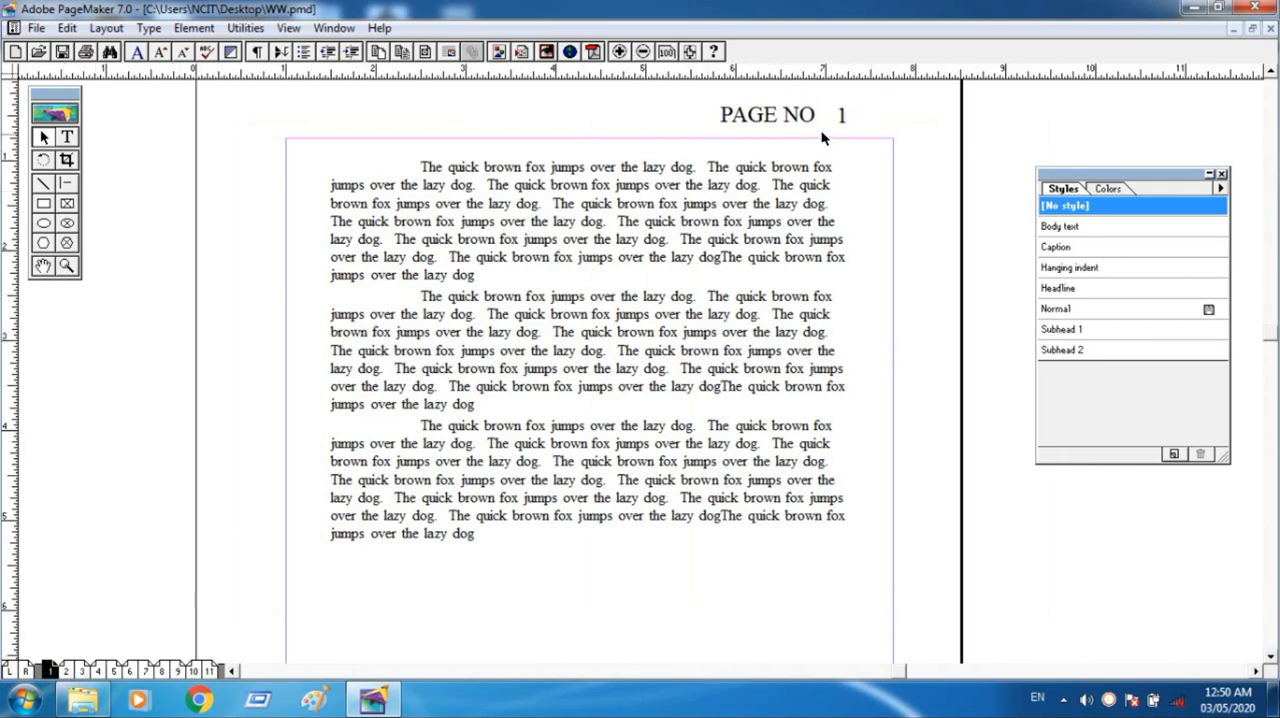
left_click(80, 671)
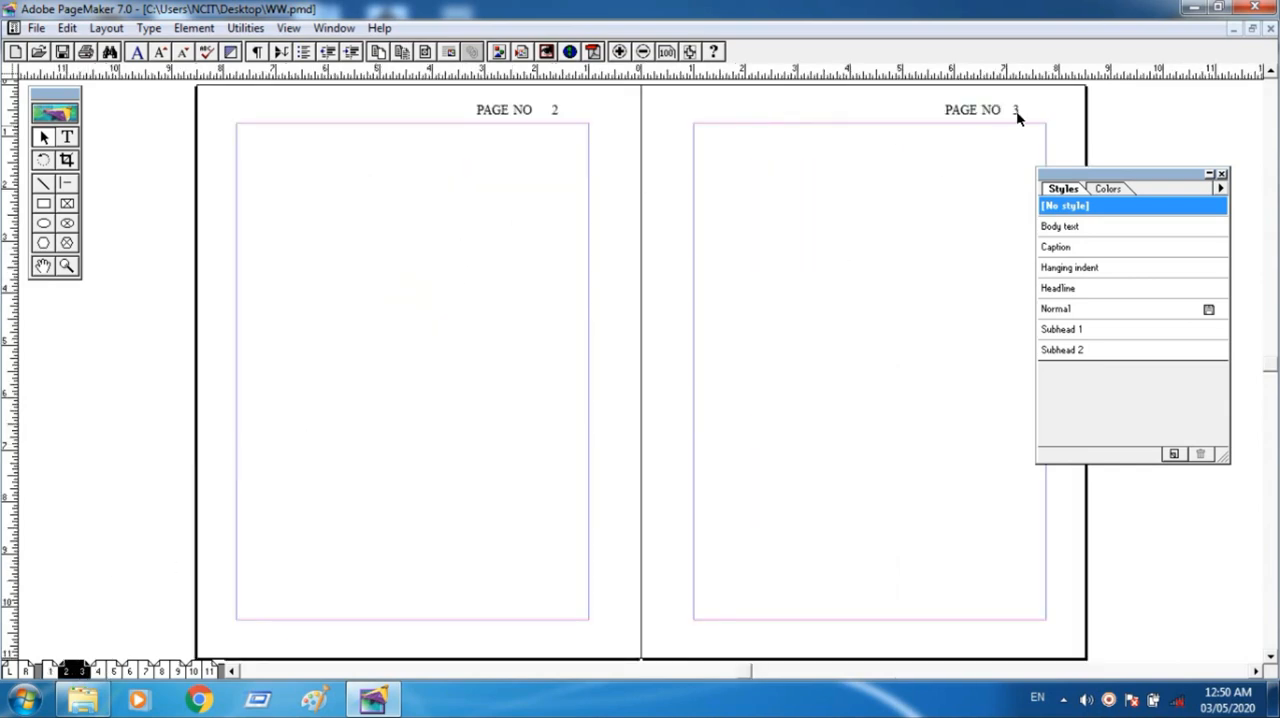
left_click(108, 671)
left_click(207, 672)
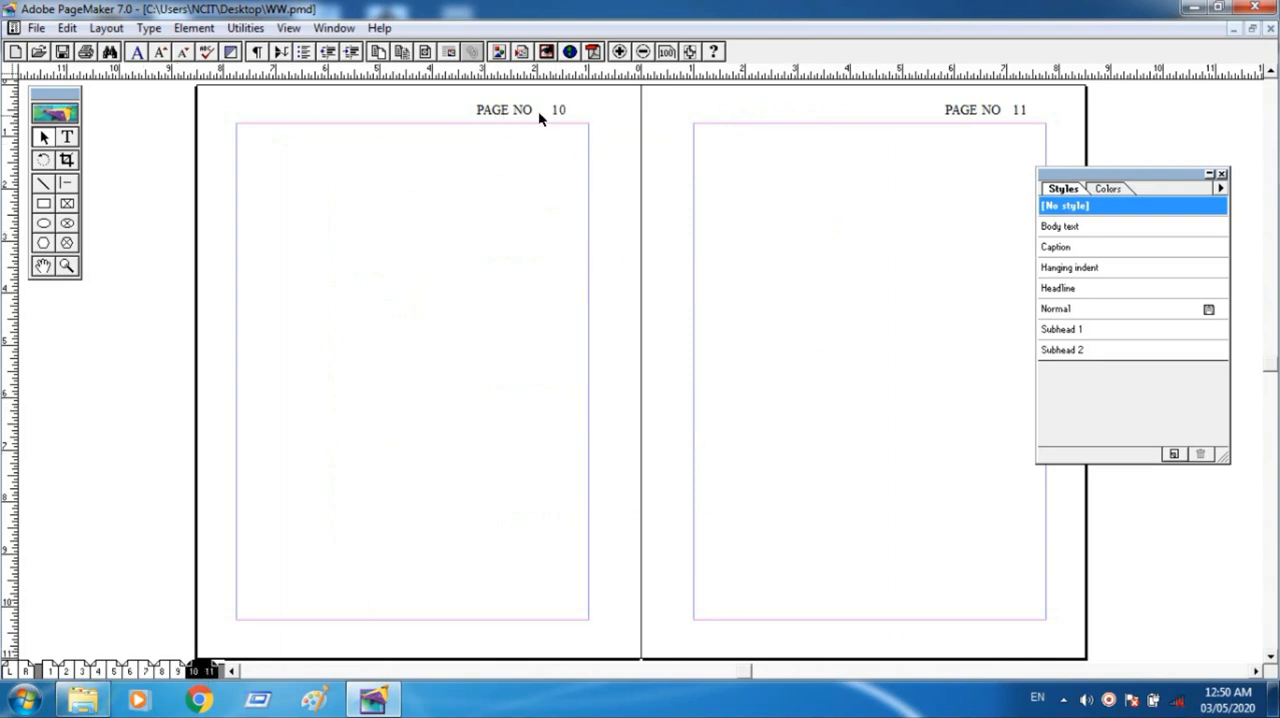